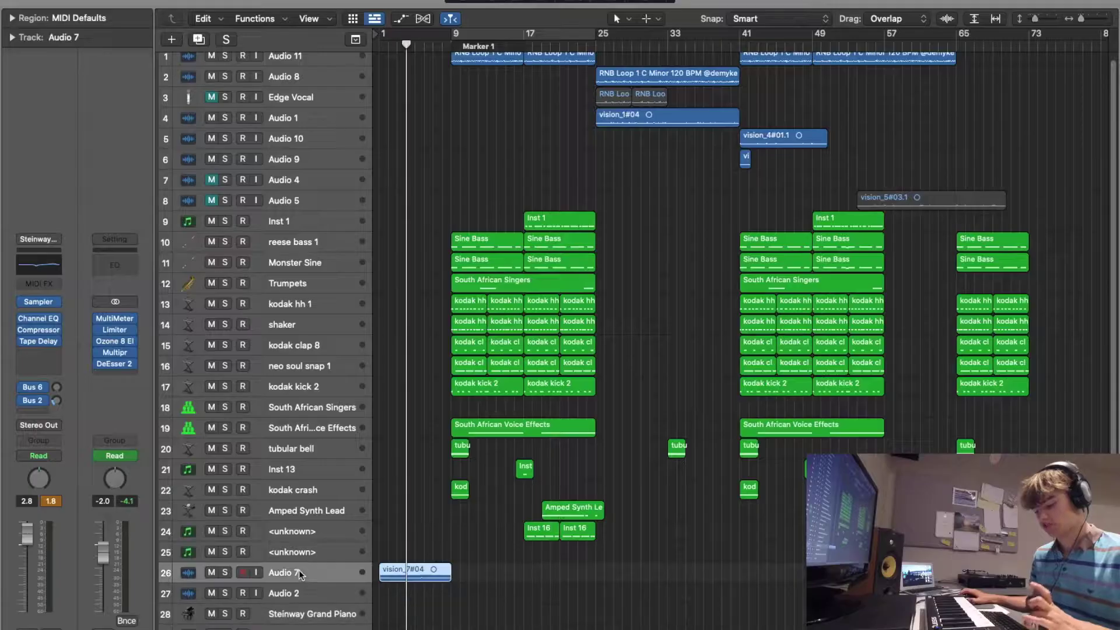
- Select the vision_7#04 region at bar 1 on the Audio 7 track
left_click(298, 570)
- Show automation lanes, then solo Audio 1 and play it back from bar 25
key("a")
key("space")
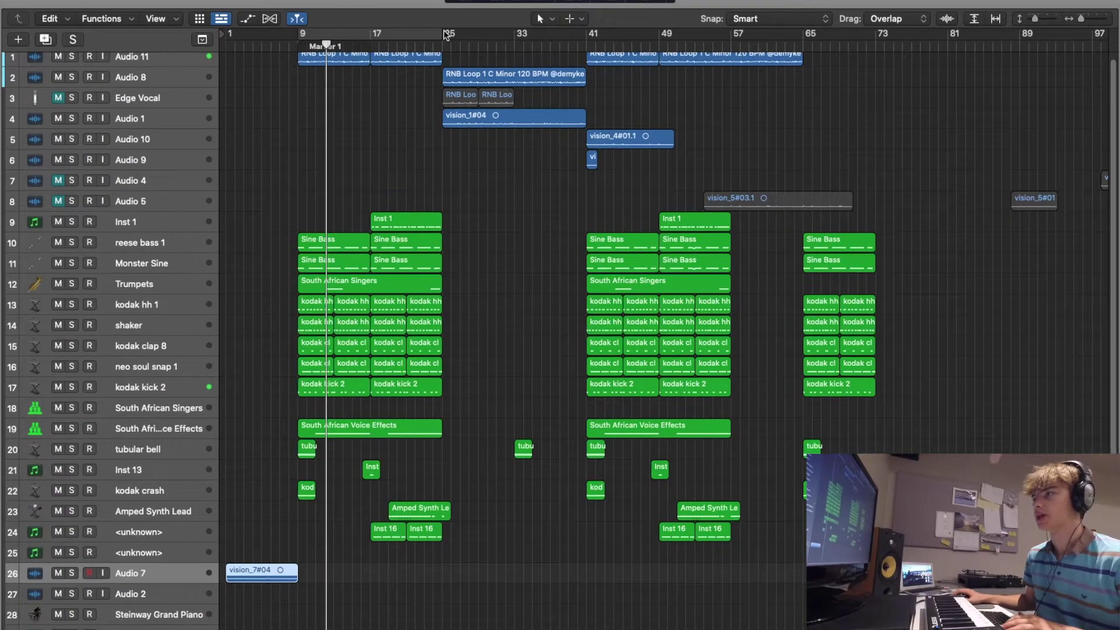
left_click(443, 43)
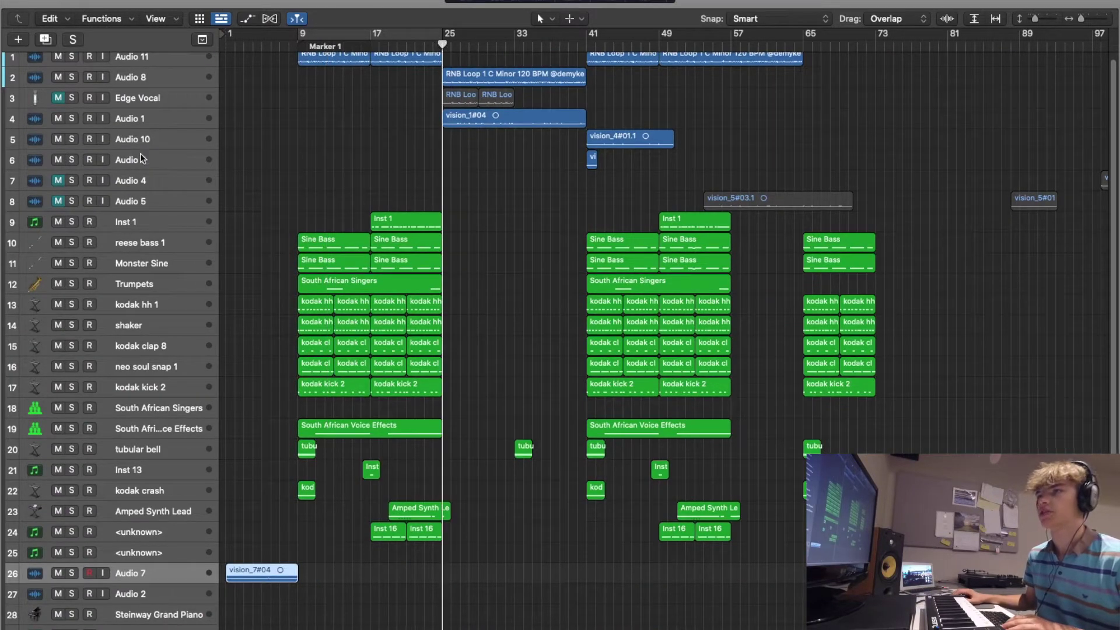
left_click(72, 118)
key("space")
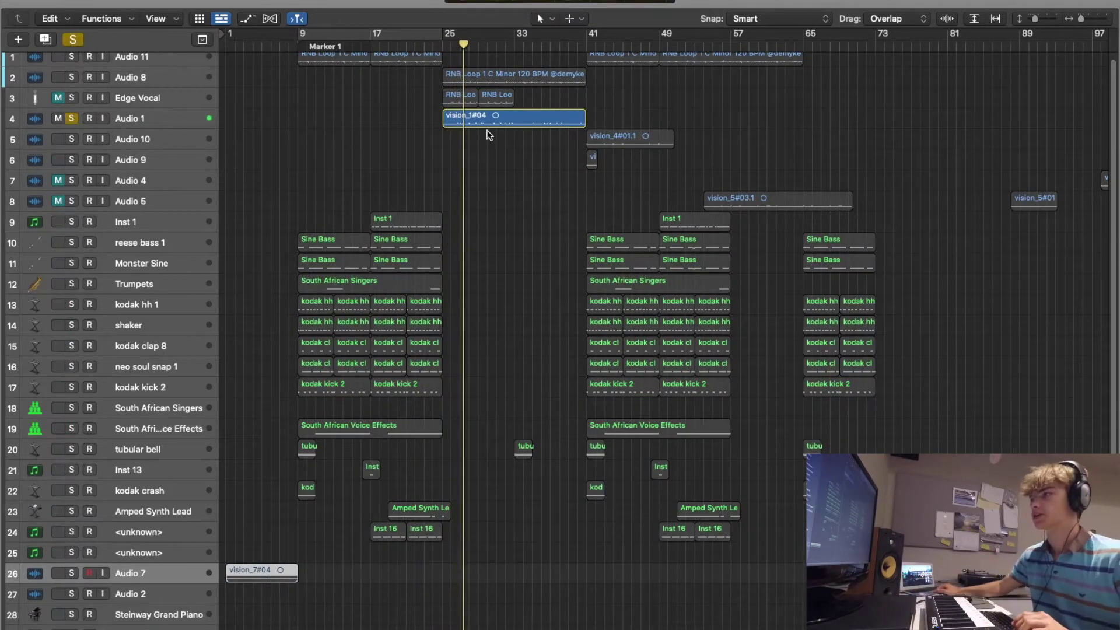
key("super+Right")
key("super+Right")
key("super+Right")
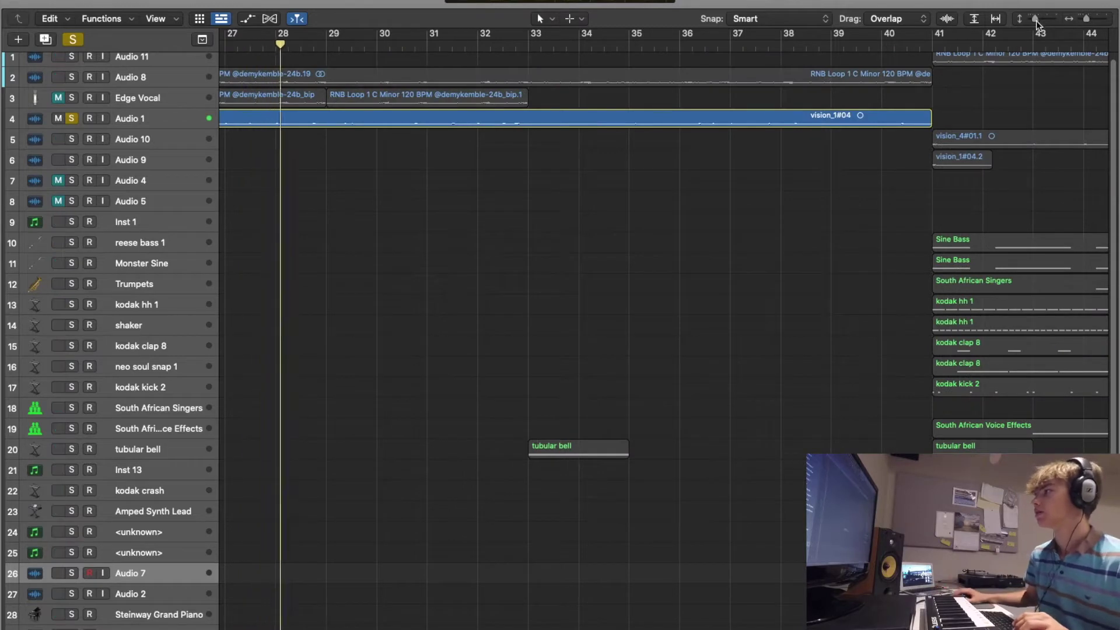
- Make the track lanes much taller and scroll to the top of the track list
left_click_drag(1036, 20, 1040, 19)
scroll(747, 185, "up", 10)
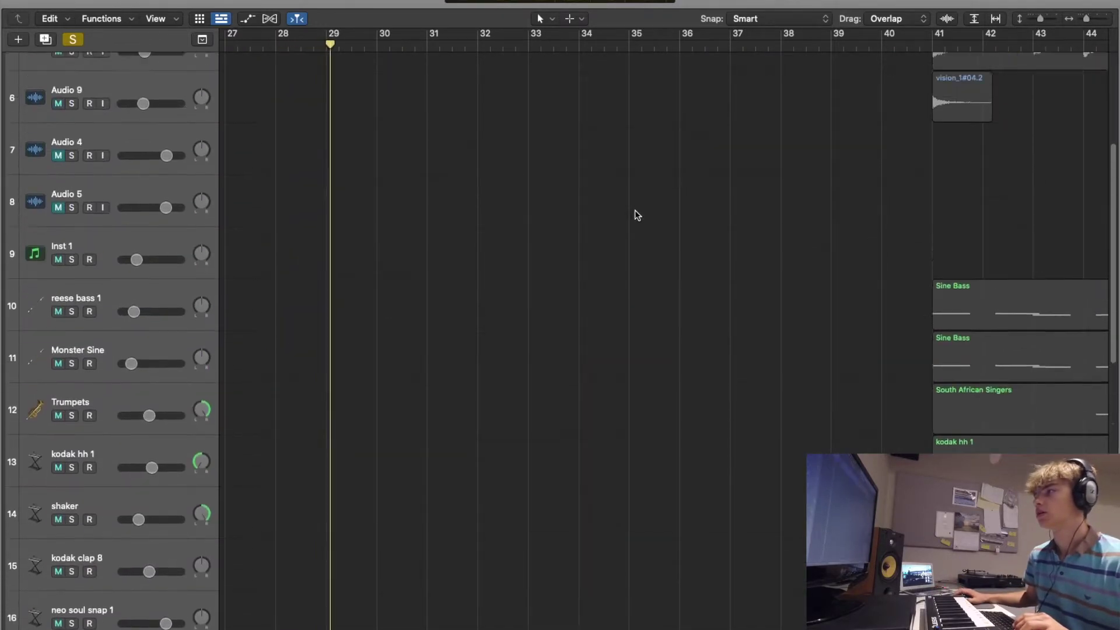
scroll(575, 200, "left", 5)
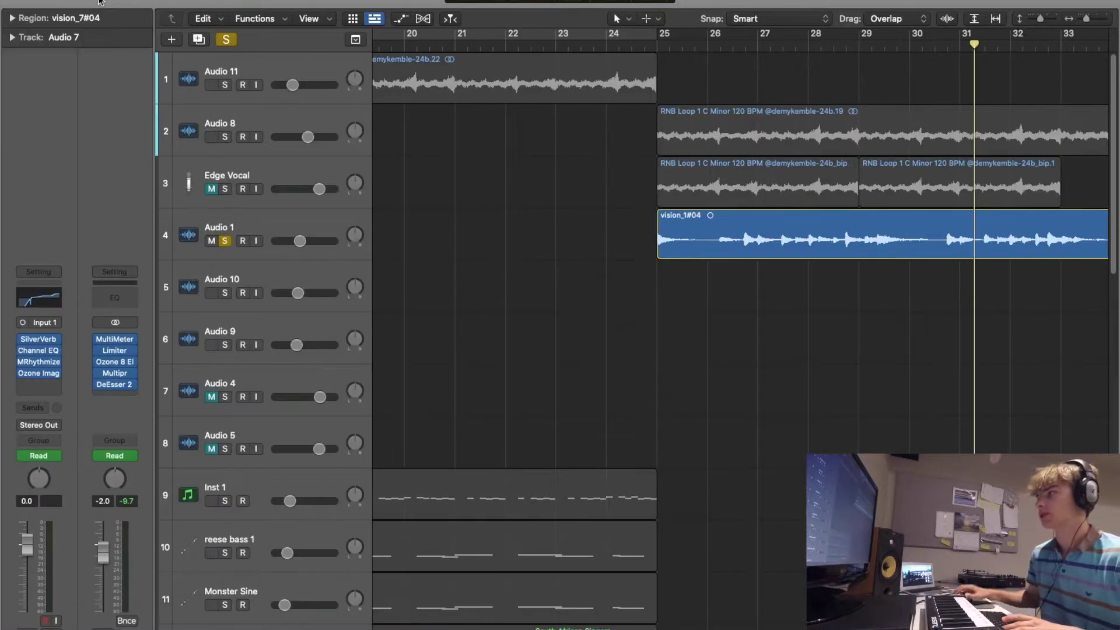
- Bypass all Audio 1 inserts, then re-enable only Gain and play vision_1#04
left_click(267, 223)
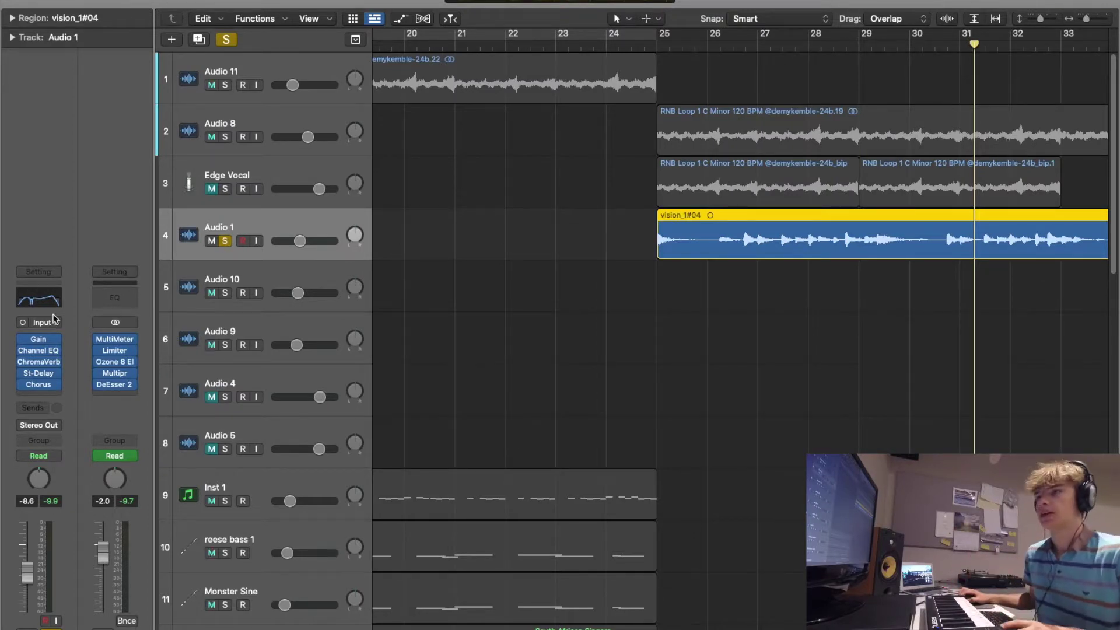
left_click_drag(23, 352, 30, 386)
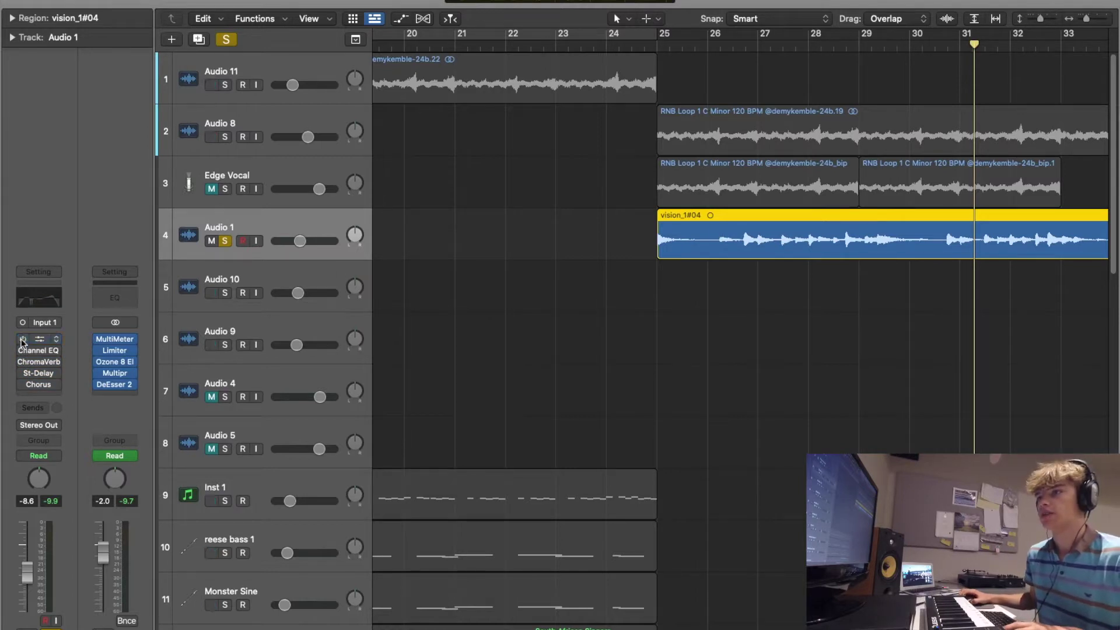
key("shift+space")
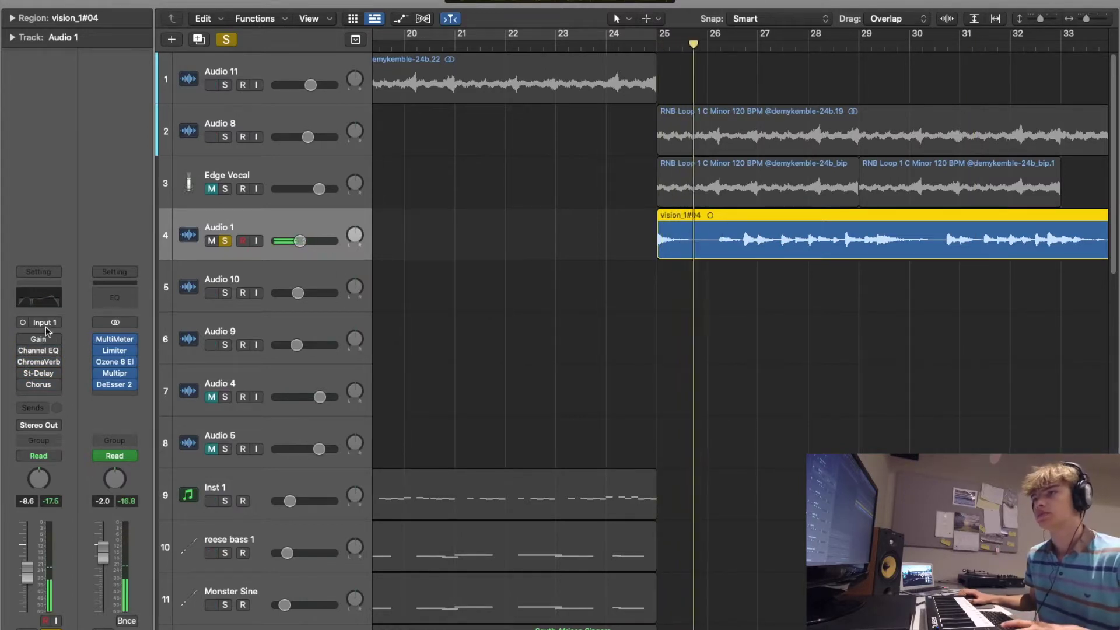
left_click(21, 339)
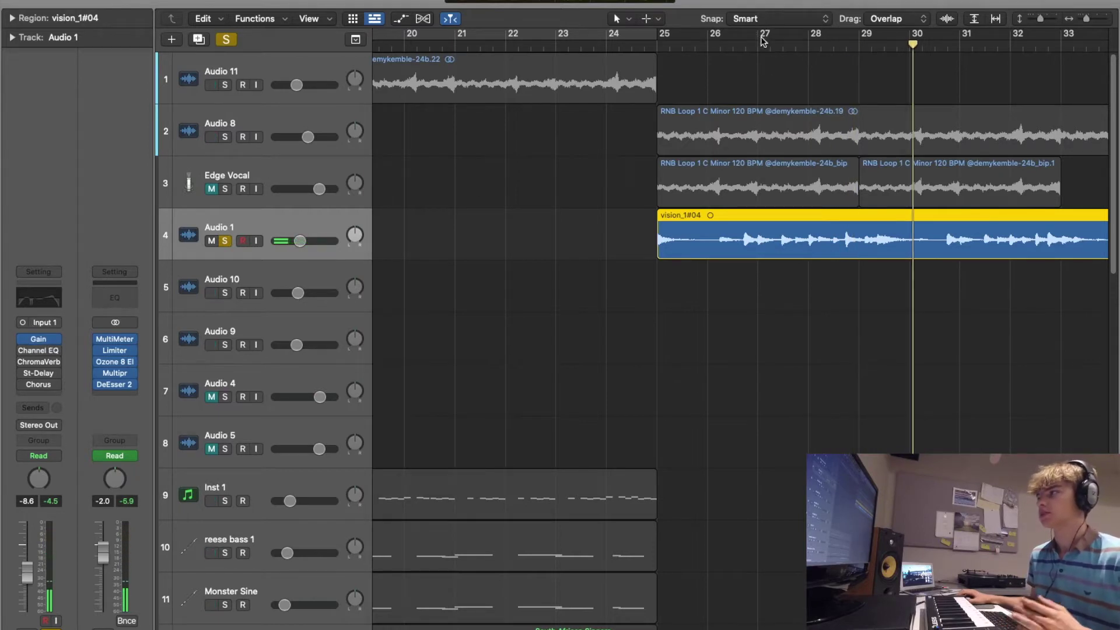
- Move the playhead back around bar 27 to replay the Gain-only Audio 1
left_click(762, 44)
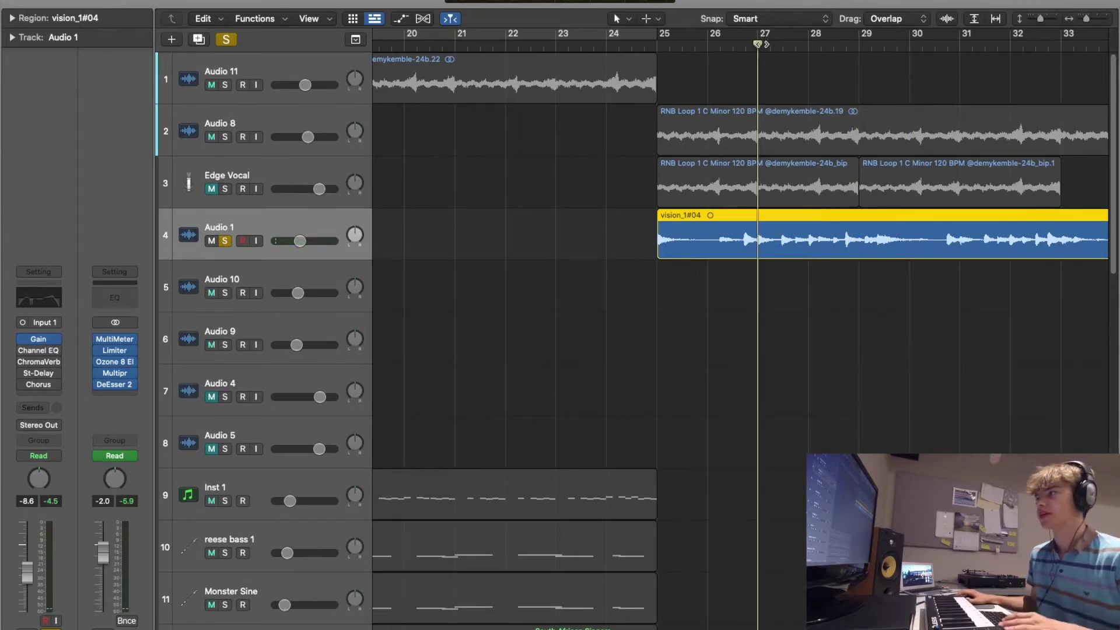
left_click(796, 47)
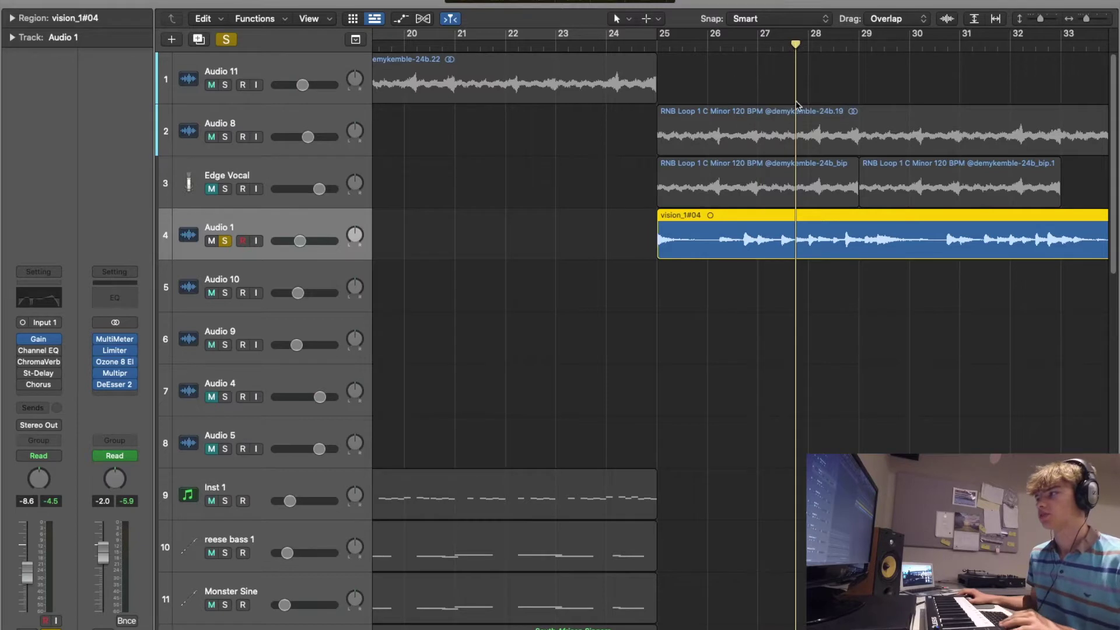
left_click(783, 45)
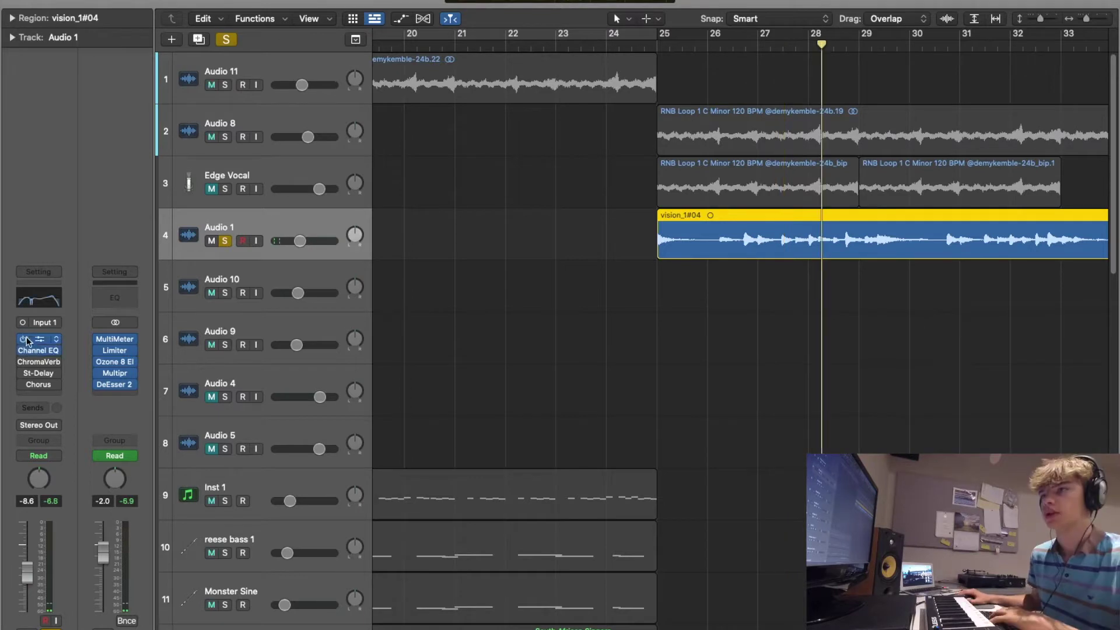
key("e")
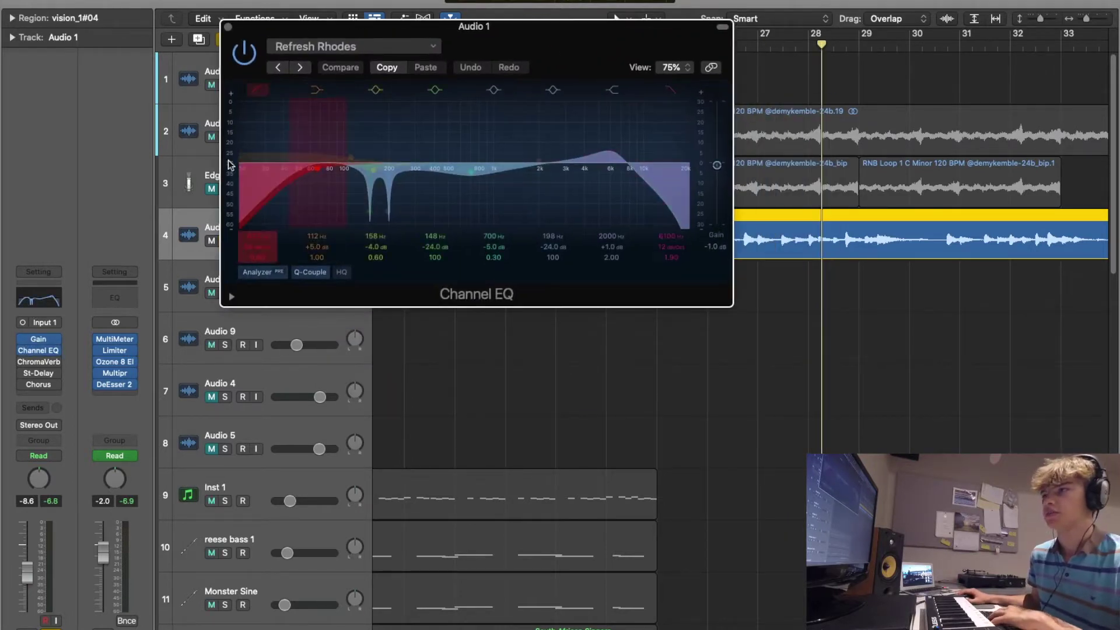
- Review the Channel EQ's Refresh Rhodes curve, then close its window
left_click_drag(566, 41, 411, 48)
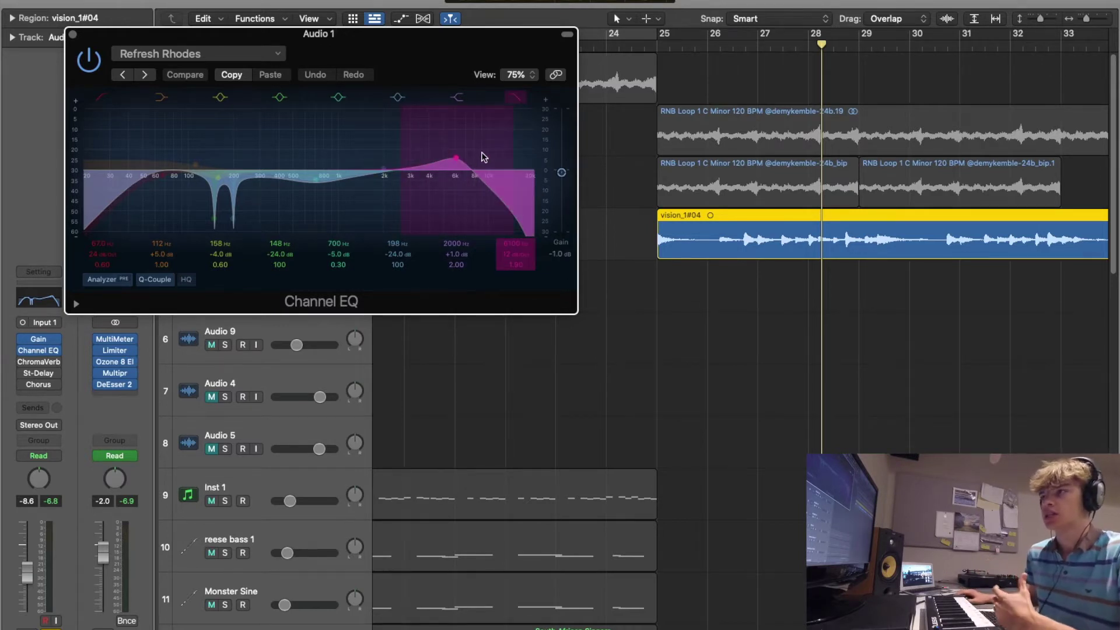
left_click(38, 350)
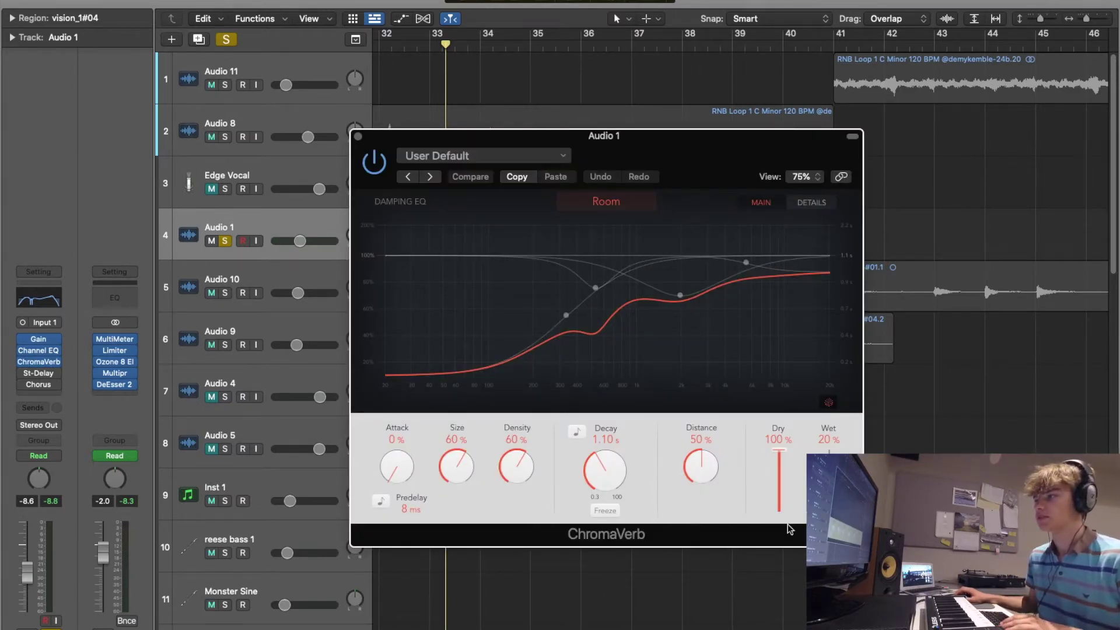
- Close the ChromaVerb window and restart playback from bar 33
left_click(357, 136)
left_click(426, 49)
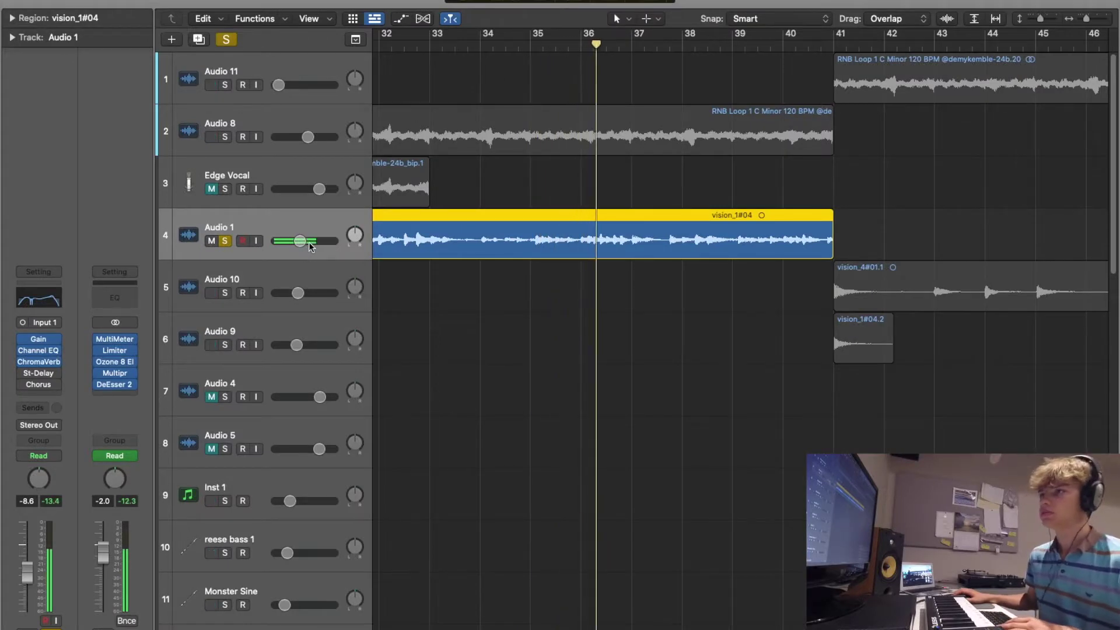
- Turn on Audio 1's Stereo Delay (1/4 left, 1/8 right, 35% feedback) and replay from bar 32
left_click(40, 374)
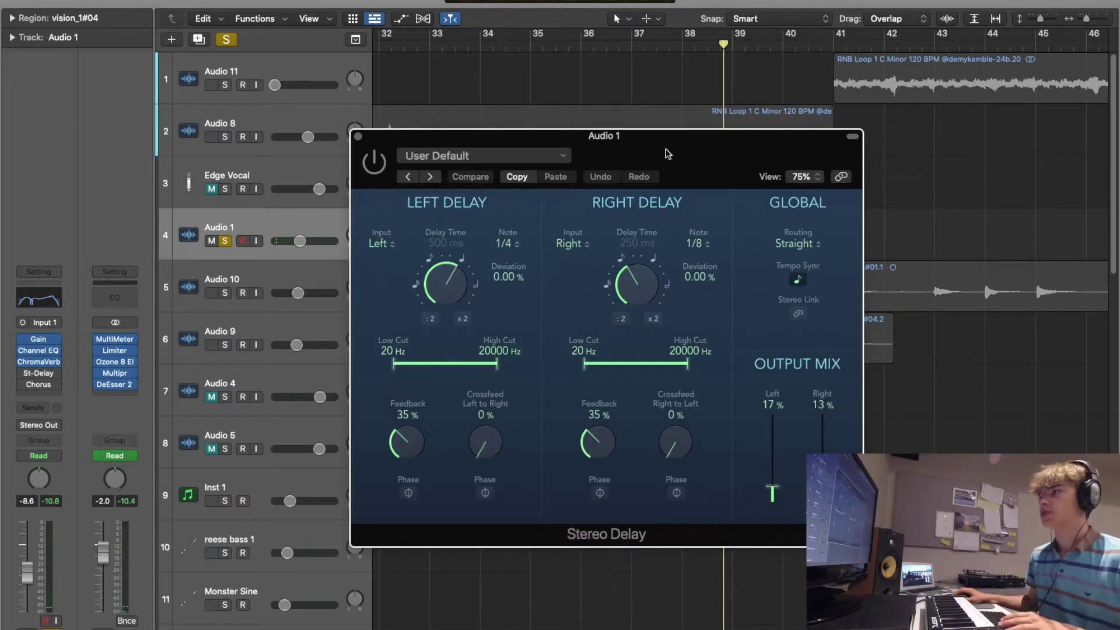
left_click_drag(668, 153, 737, 381)
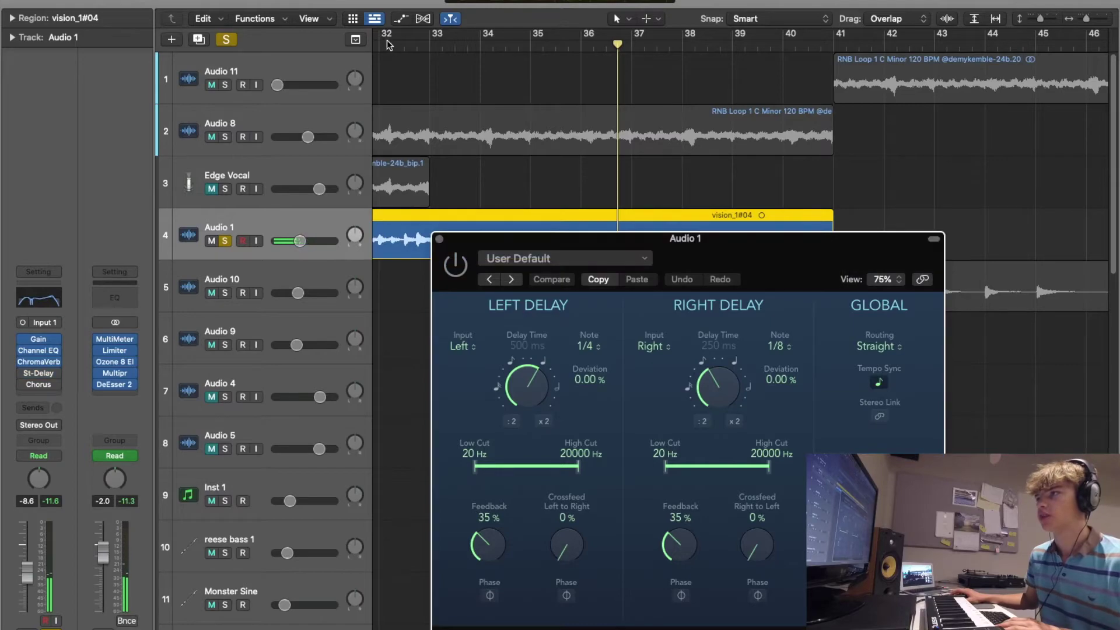
left_click(387, 44)
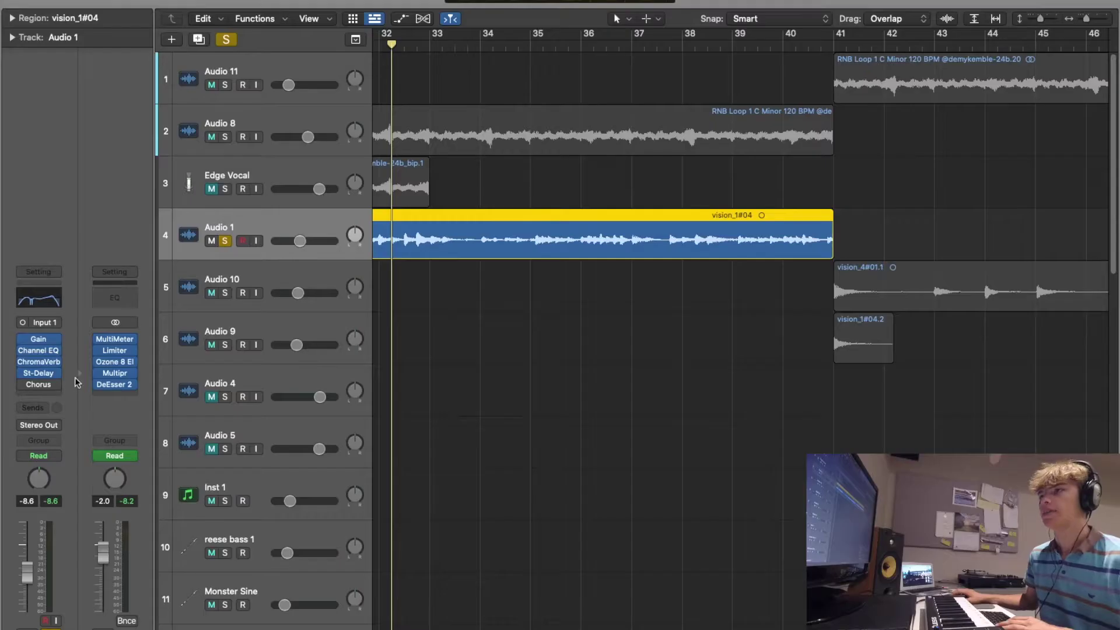
- Re-enable Audio 1's Chorus, play from bar 26, then unsolo Audio 1
scroll(525, 117, "left", 10)
left_click(606, 45)
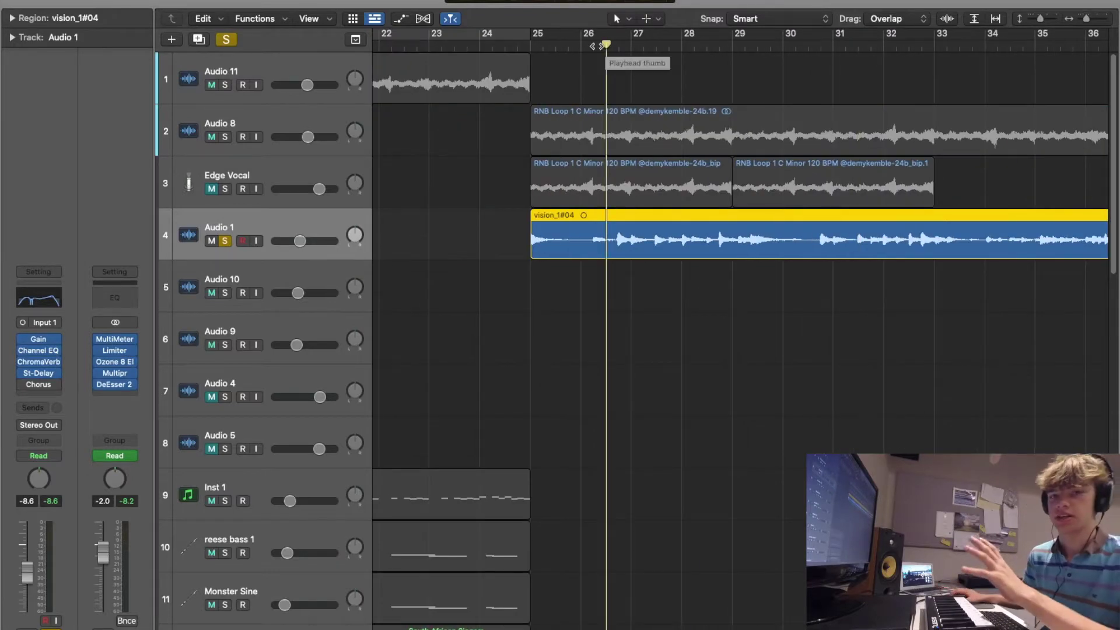
left_click(37, 385)
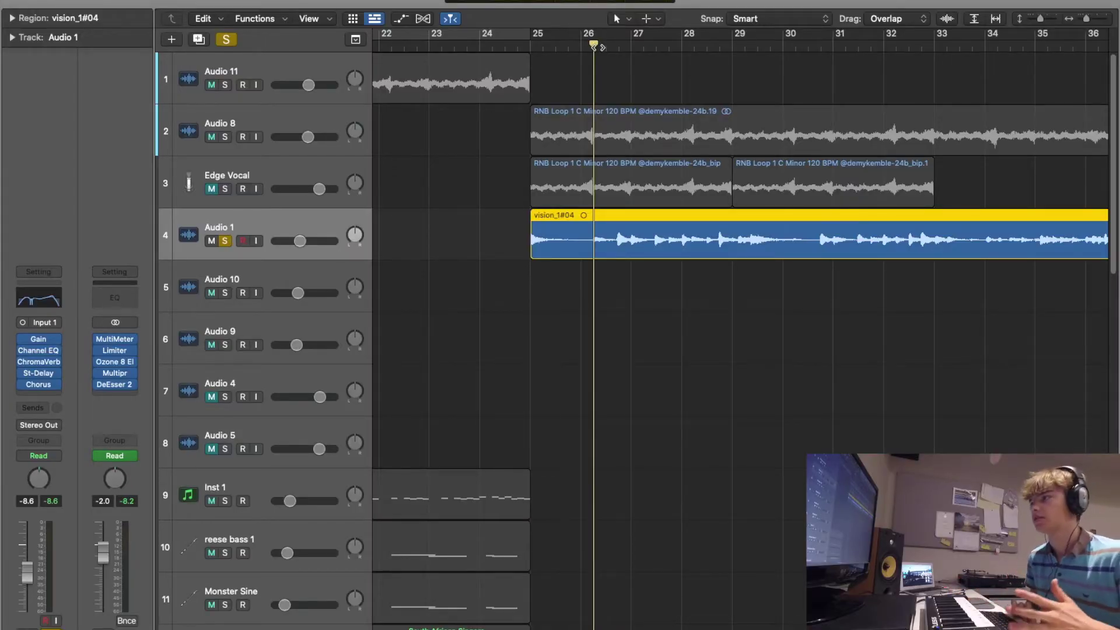
key("space")
mouse_move(41, 389)
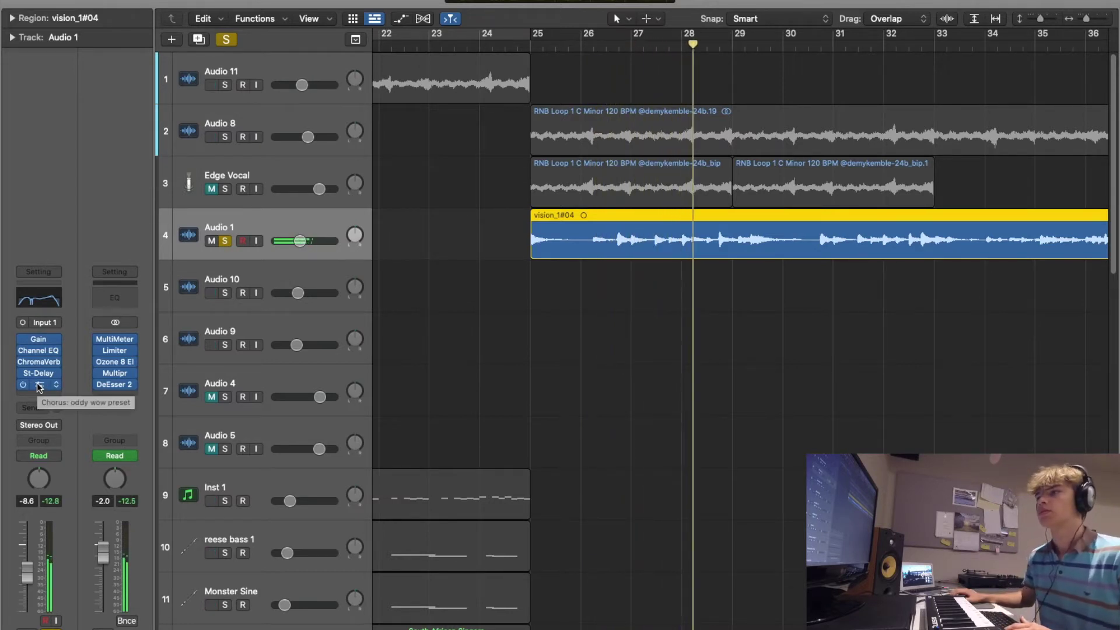
key("s")
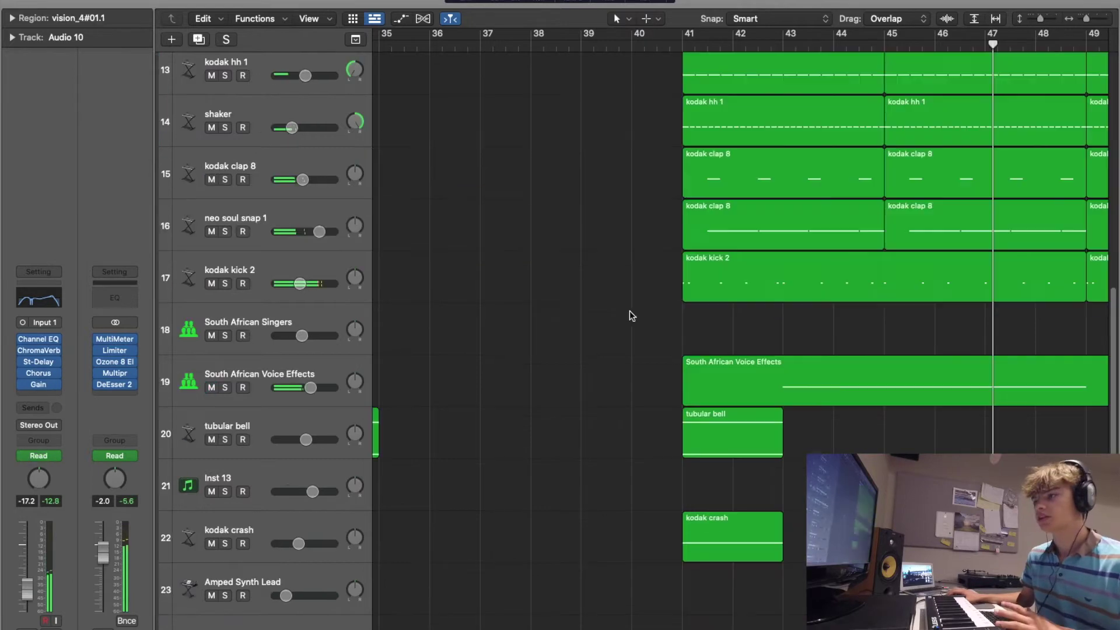
- Add a Tape Delay after the Compressor on the Steinway Grand Piano track
scroll(629, 311, "down", 8)
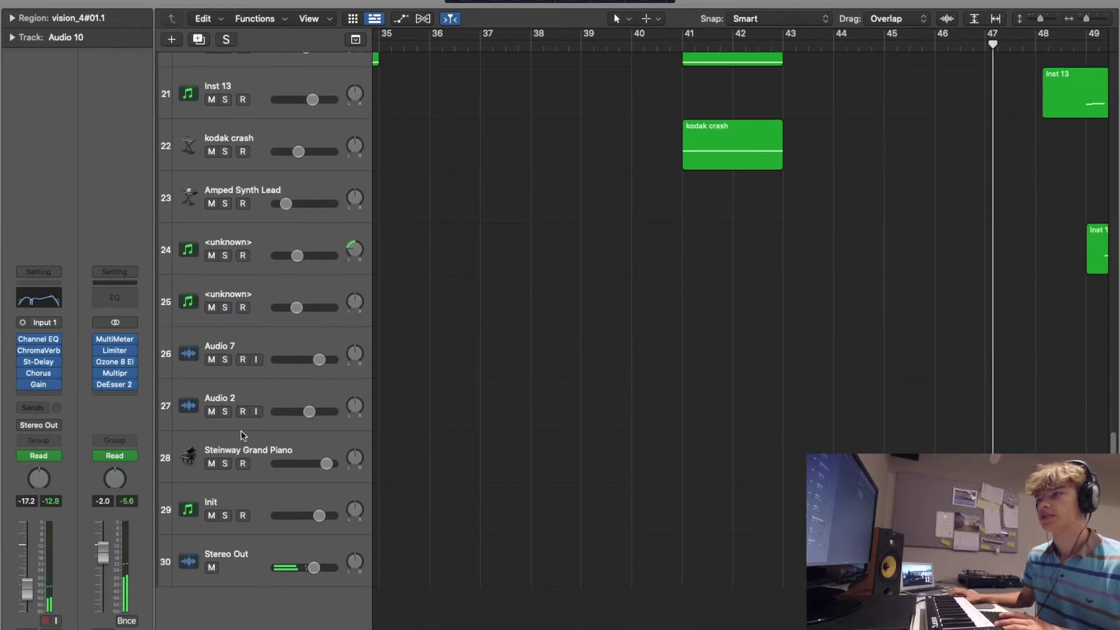
left_click(243, 439)
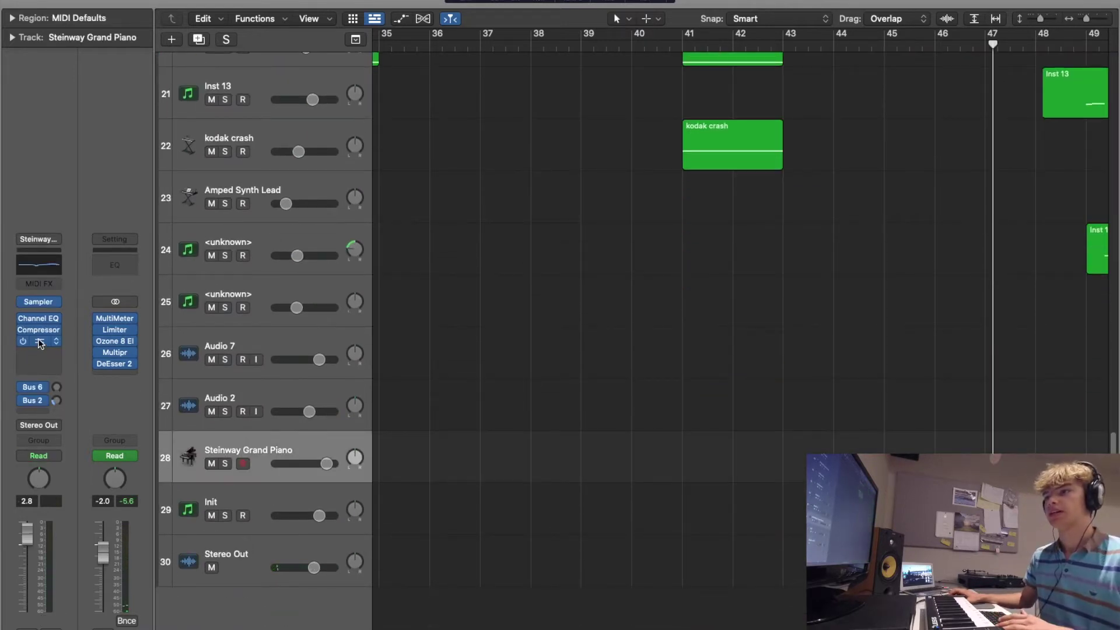
left_click(39, 343)
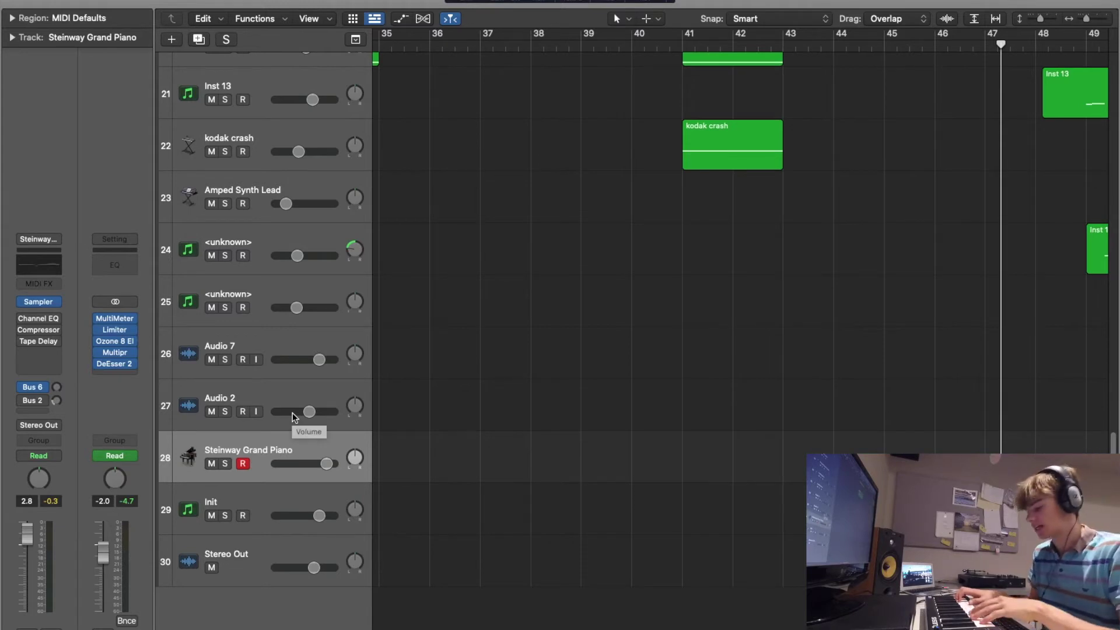
scroll(289, 331, "up", 6)
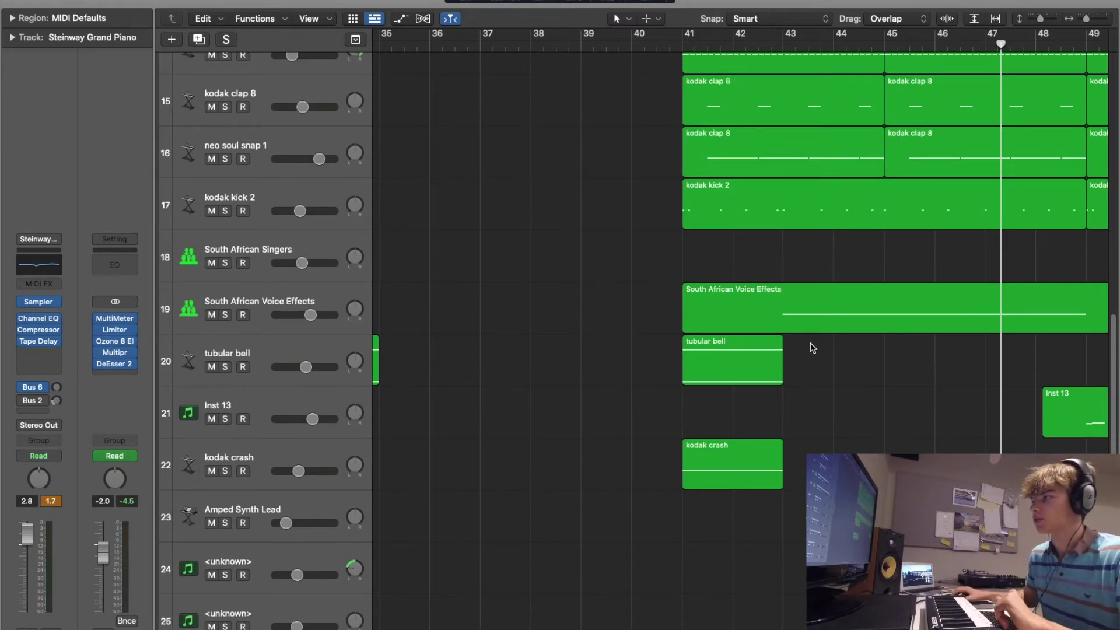
- Play the Amped Synth Lead from bar 19, stop, and open it in the Piano Roll
scroll(806, 286, "left", 10)
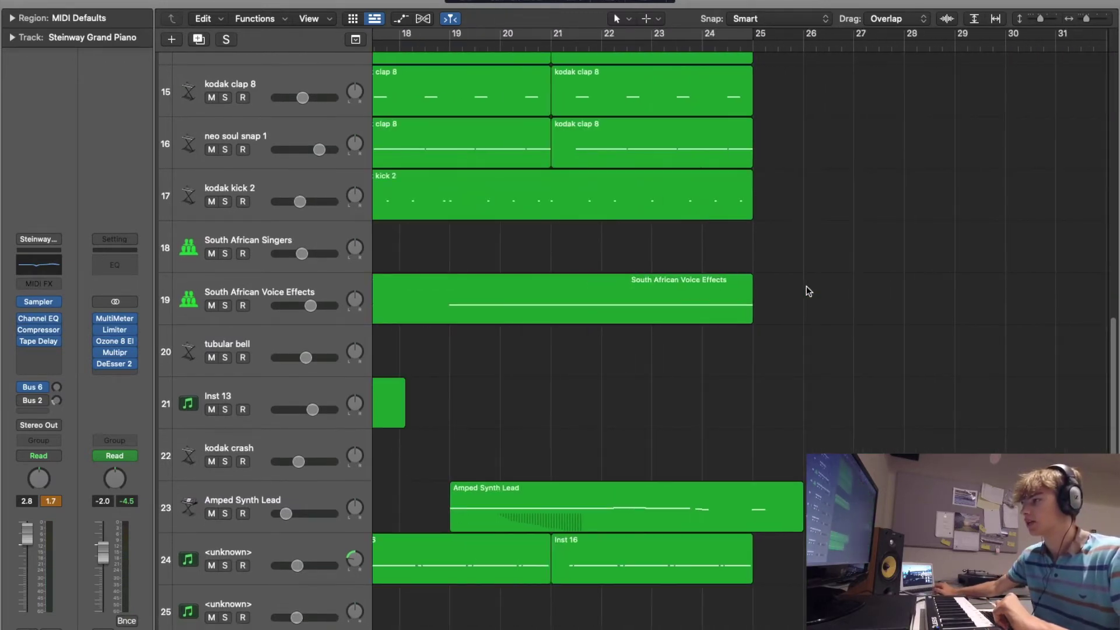
key("super+z")
key("space")
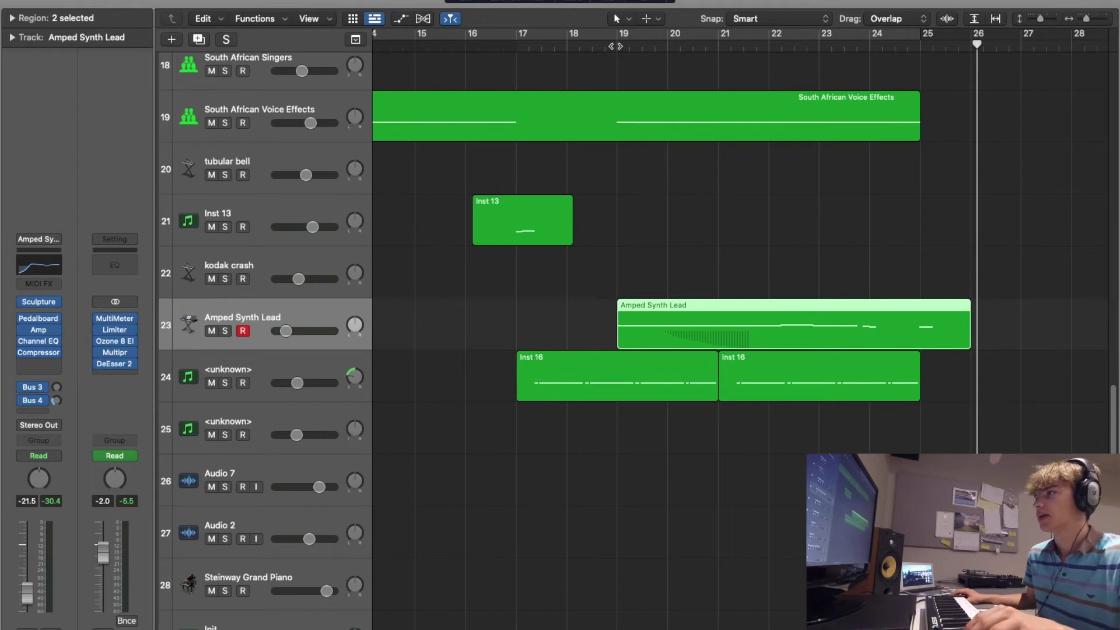
key("space")
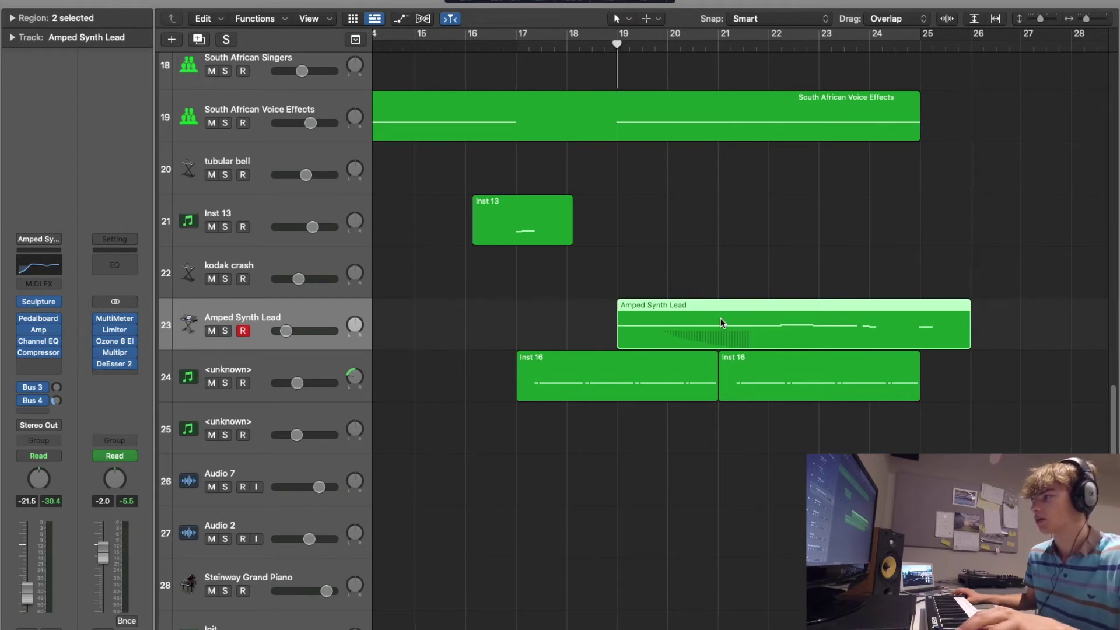
double_click(720, 319)
left_click(327, 328)
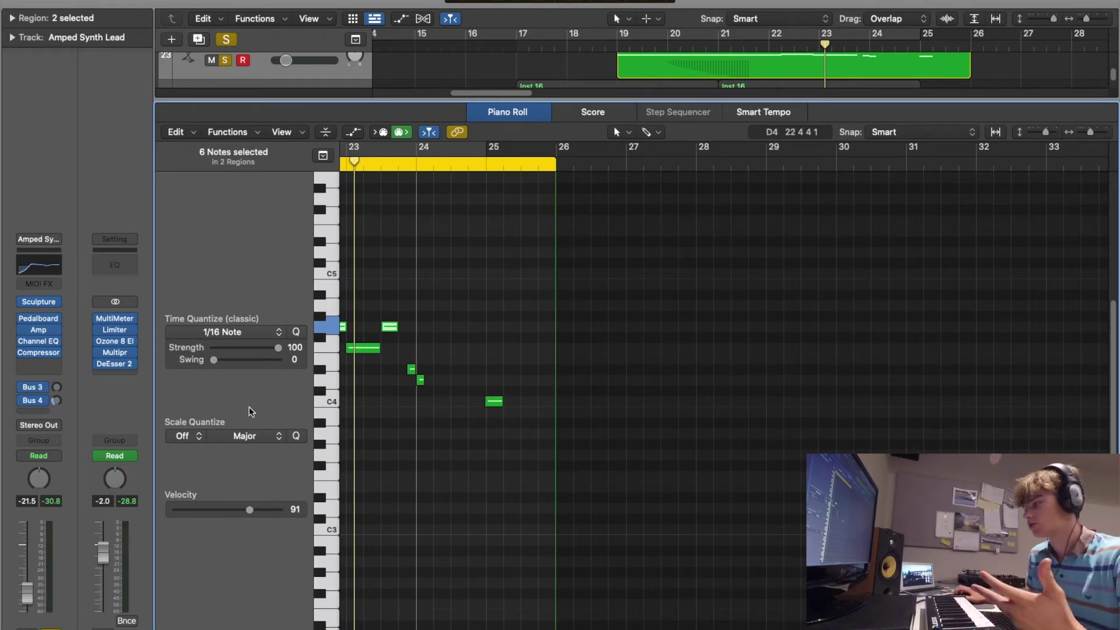
left_click(173, 28)
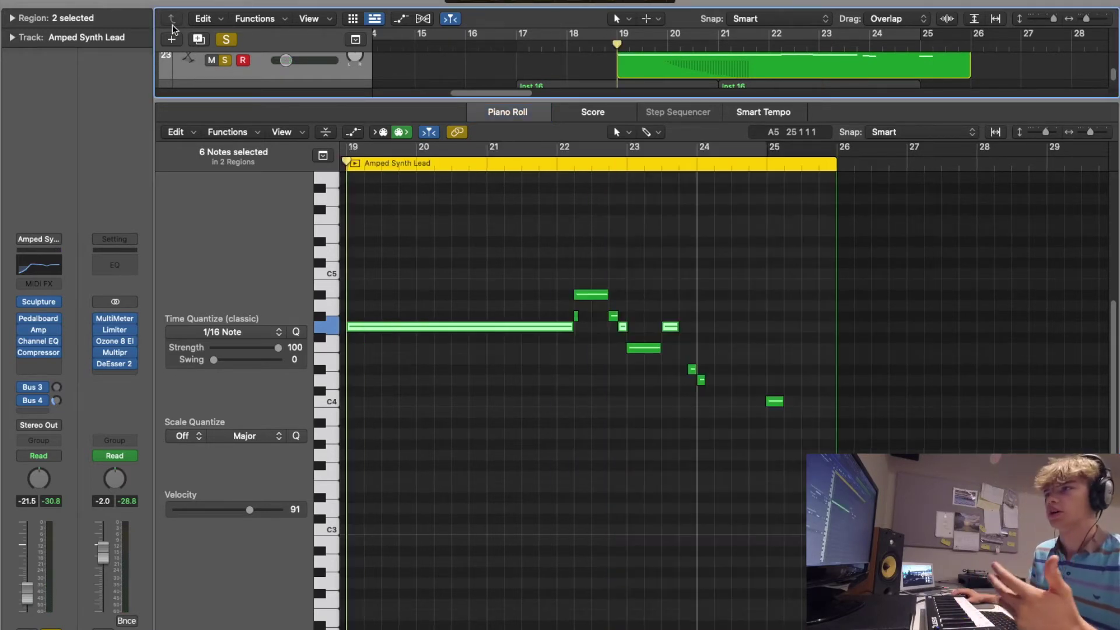
left_click(226, 39)
key("e")
scroll(599, 356, "up", 2)
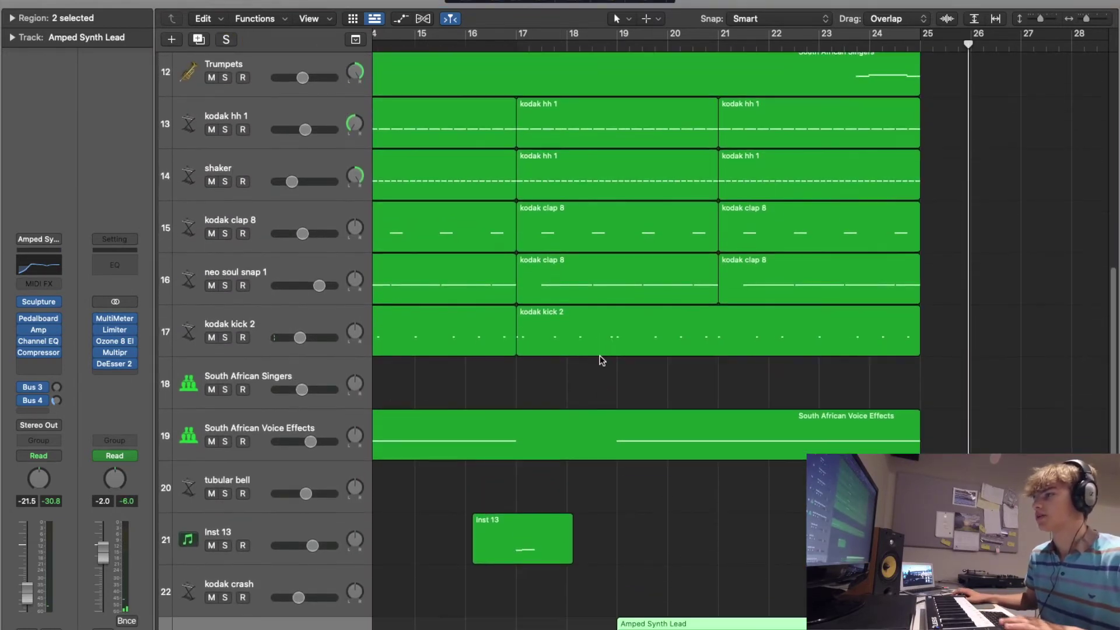
scroll(602, 359, "down", 2)
left_click(513, 42)
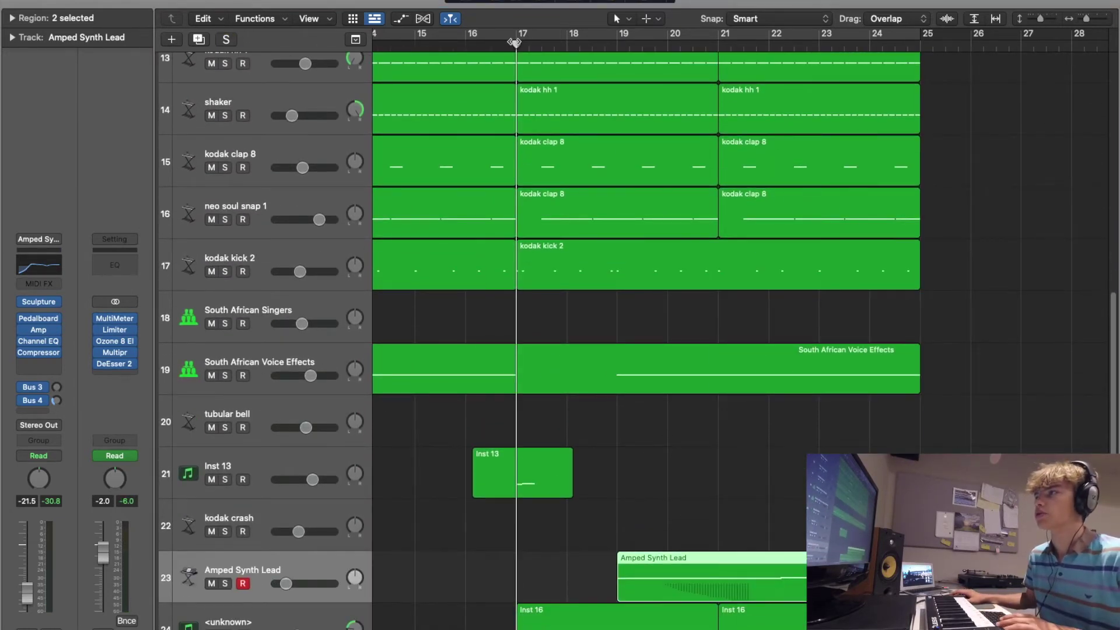
scroll(252, 316, "up", 5)
left_click_drag(224, 272, 222, 471)
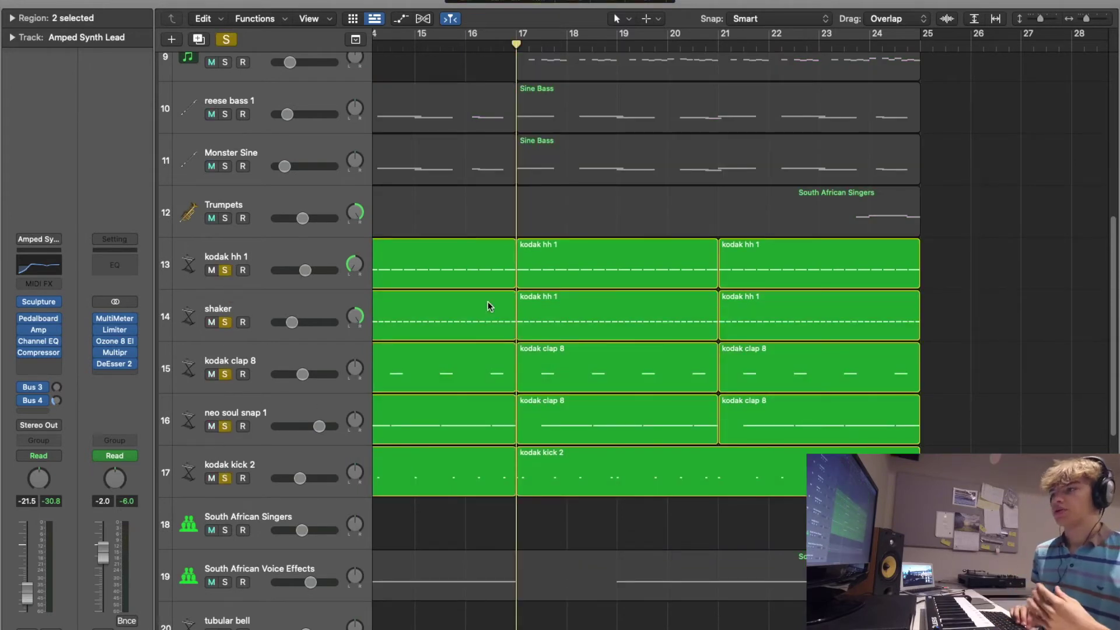
key("space")
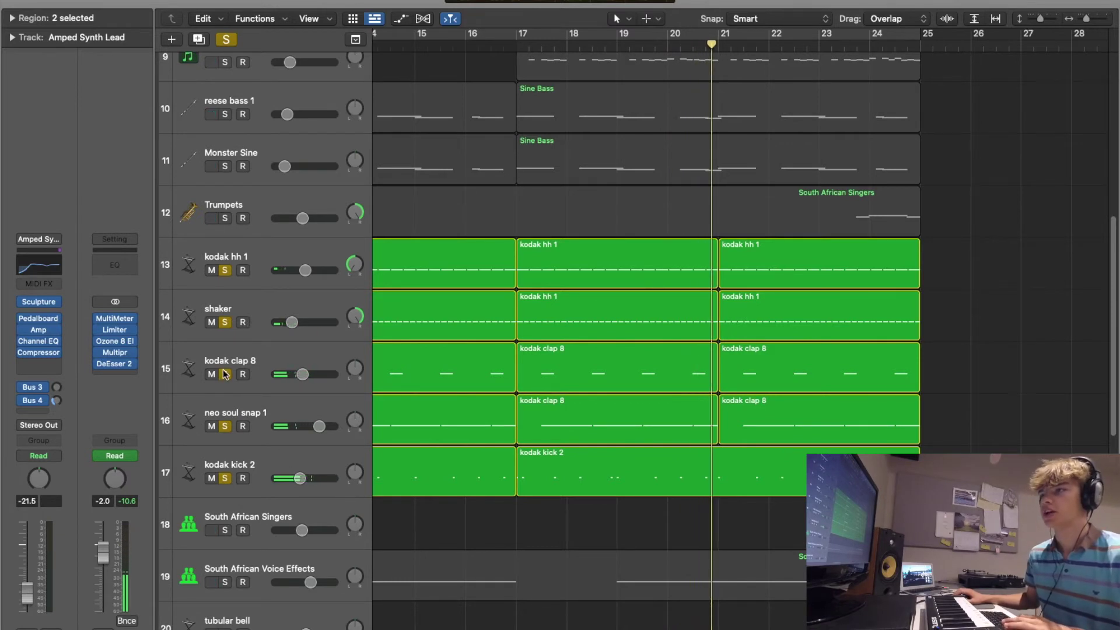
left_click_drag(224, 374, 228, 498)
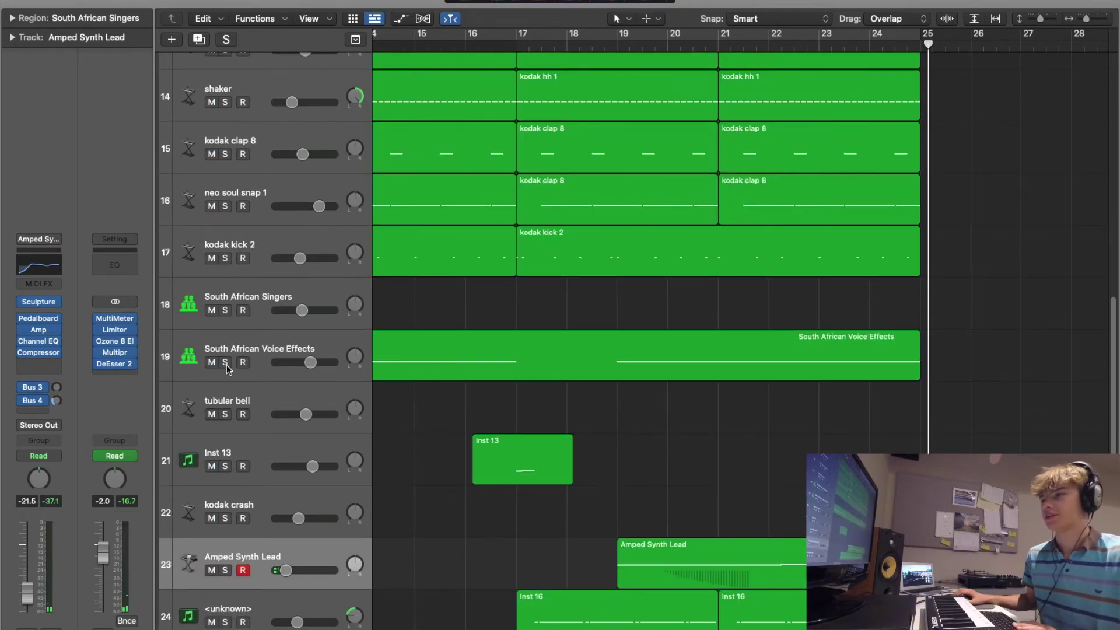
left_click(225, 363)
left_click(606, 46)
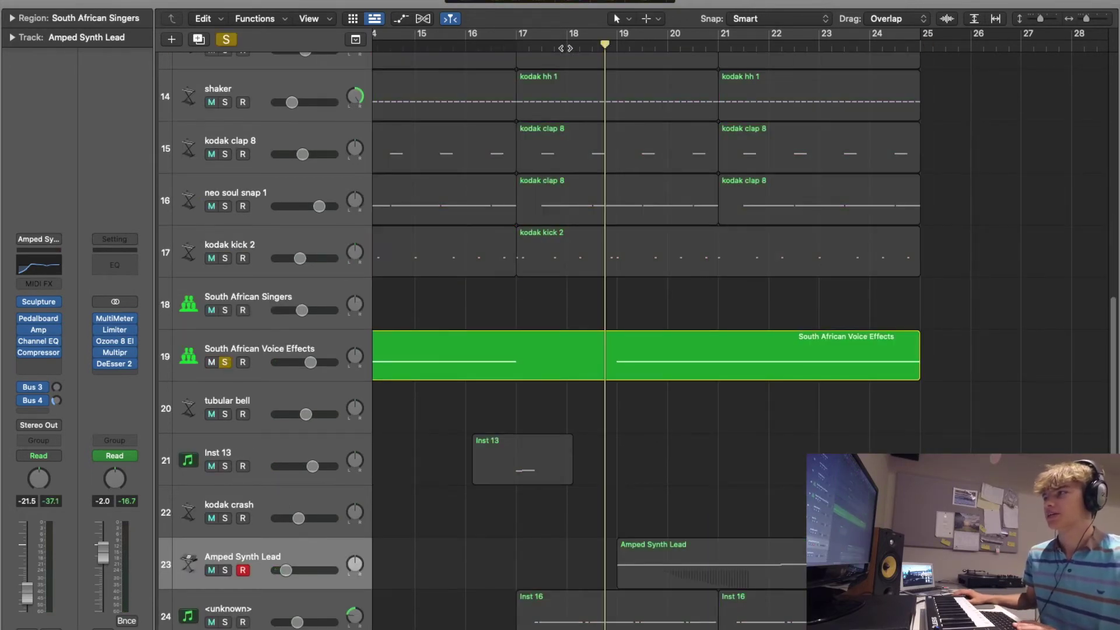
left_click(569, 46)
left_click(579, 47)
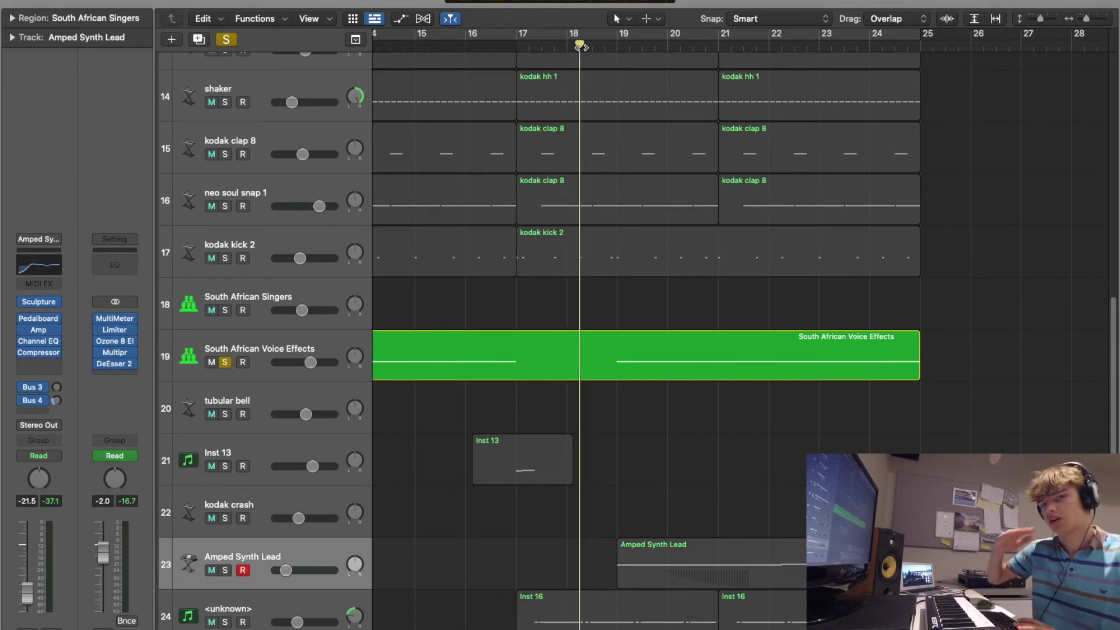
key("space")
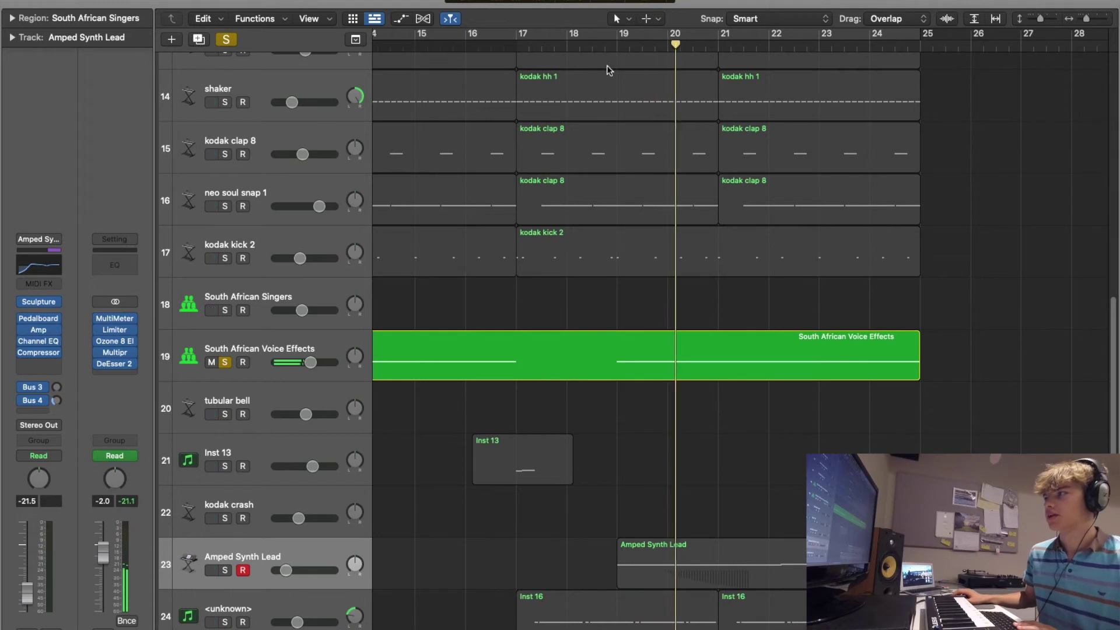
left_click(224, 362)
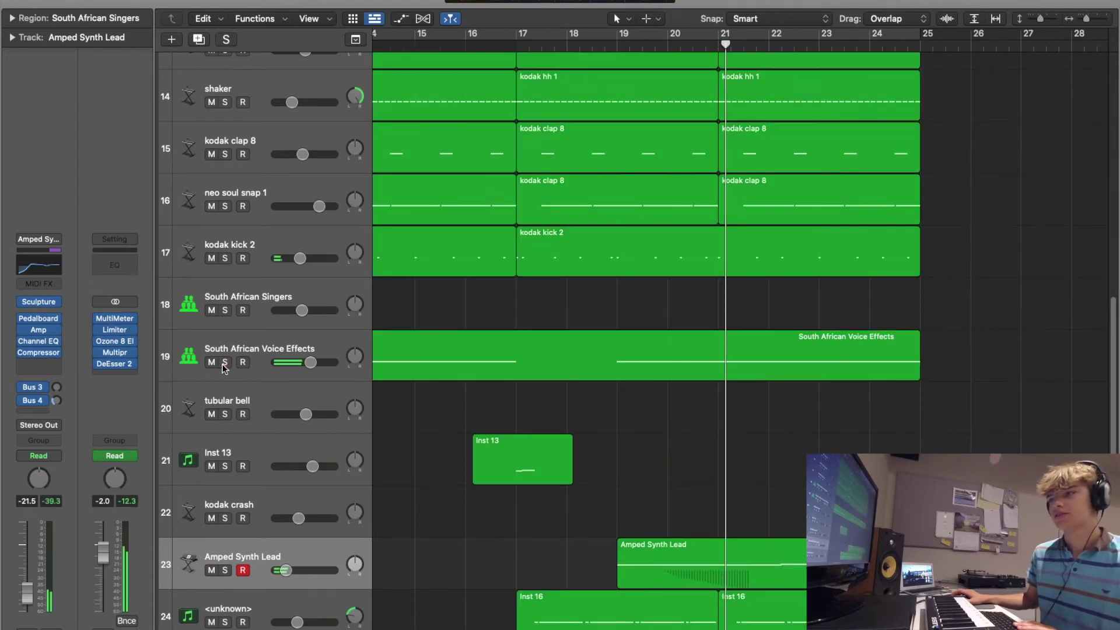
scroll(377, 408, "down", 4)
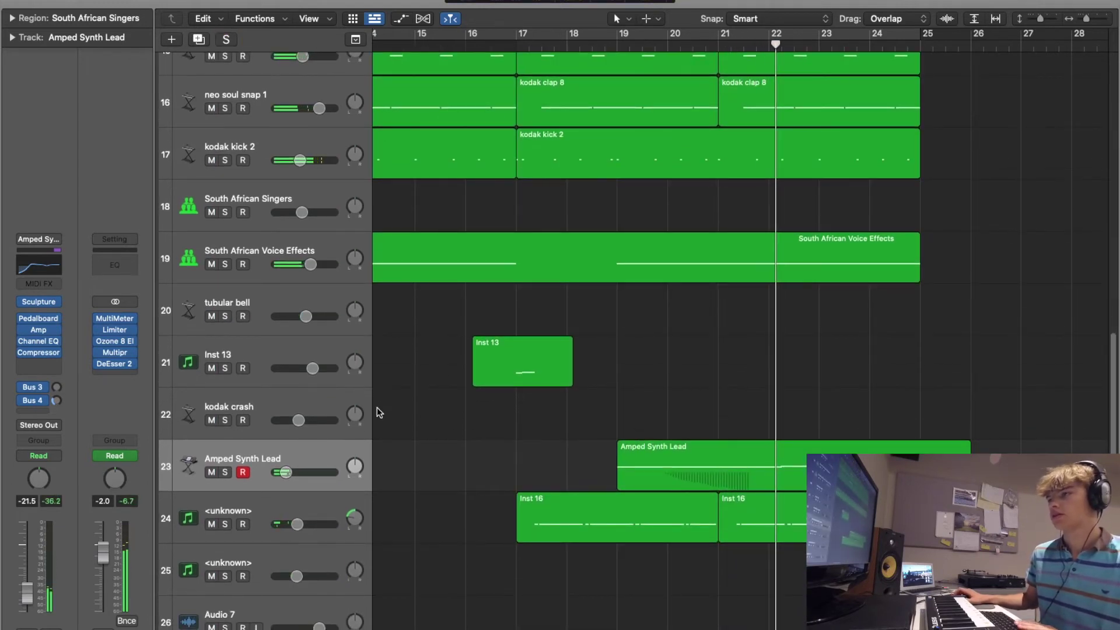
scroll(559, 449, "down", 6)
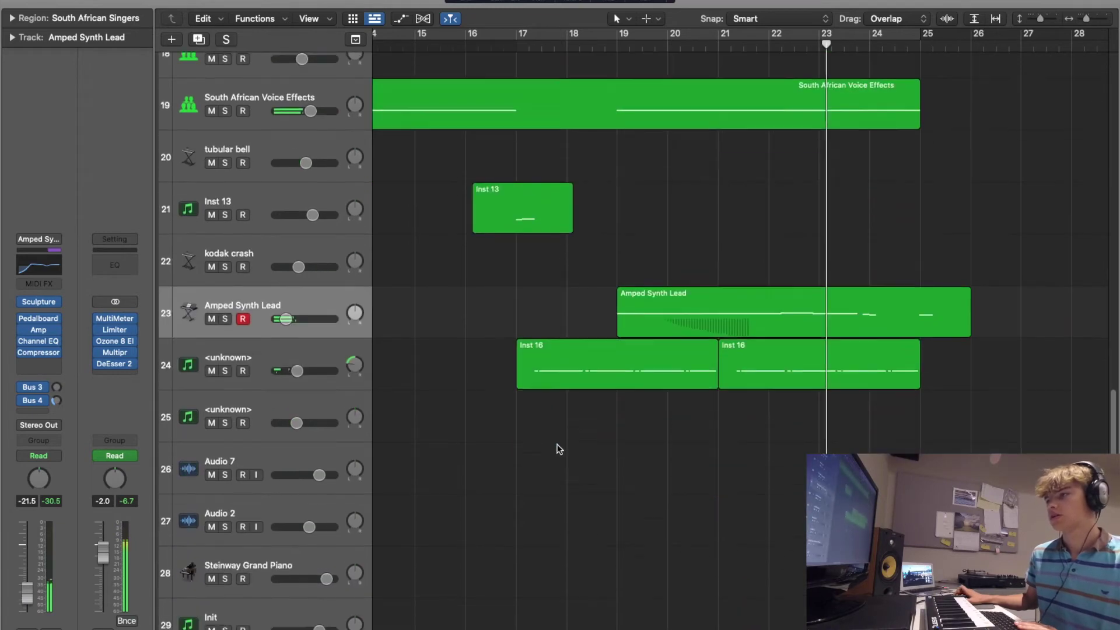
scroll(557, 449, "down", 5)
scroll(558, 438, "up", 13)
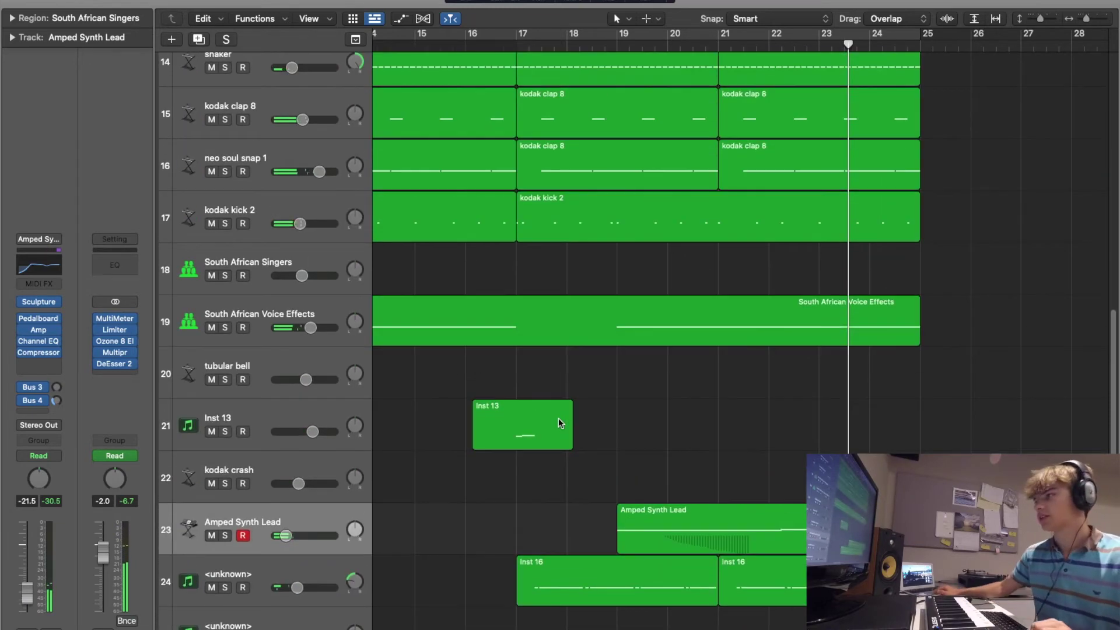
key("super+Left")
key("super+Left")
key("super+Left")
key("super+Left")
- Shrink track heights and adjust horizontal zoom so Audio 11 and all tracks below fit on screen
scroll(558, 418, "down", 2)
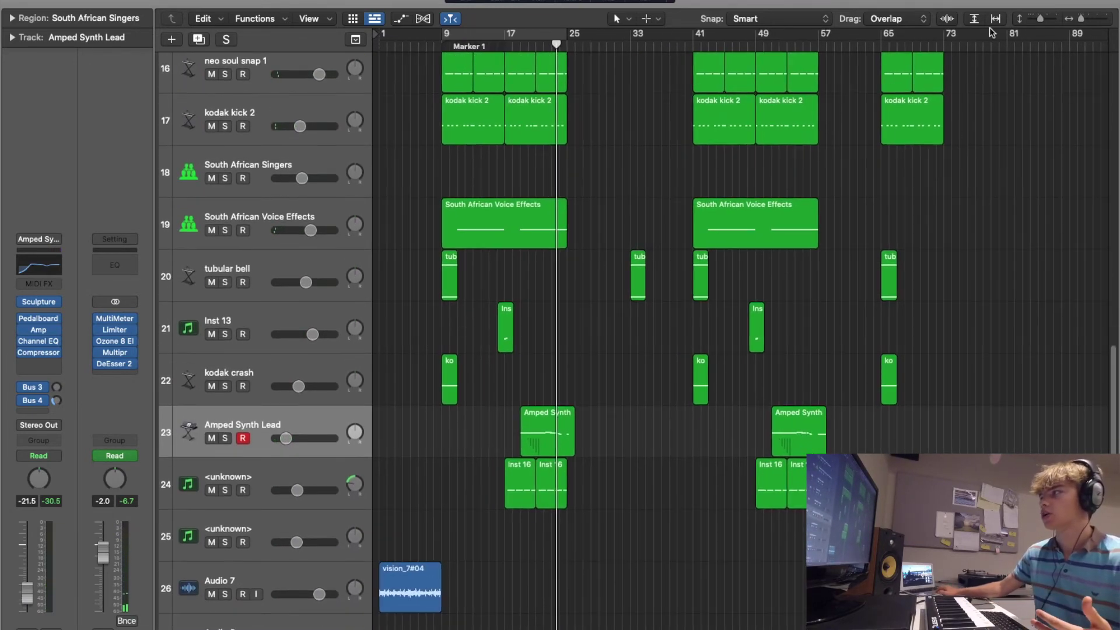
left_click_drag(1040, 22, 1035, 22)
key("super+Right")
key("super+Right")
key("super+Left")
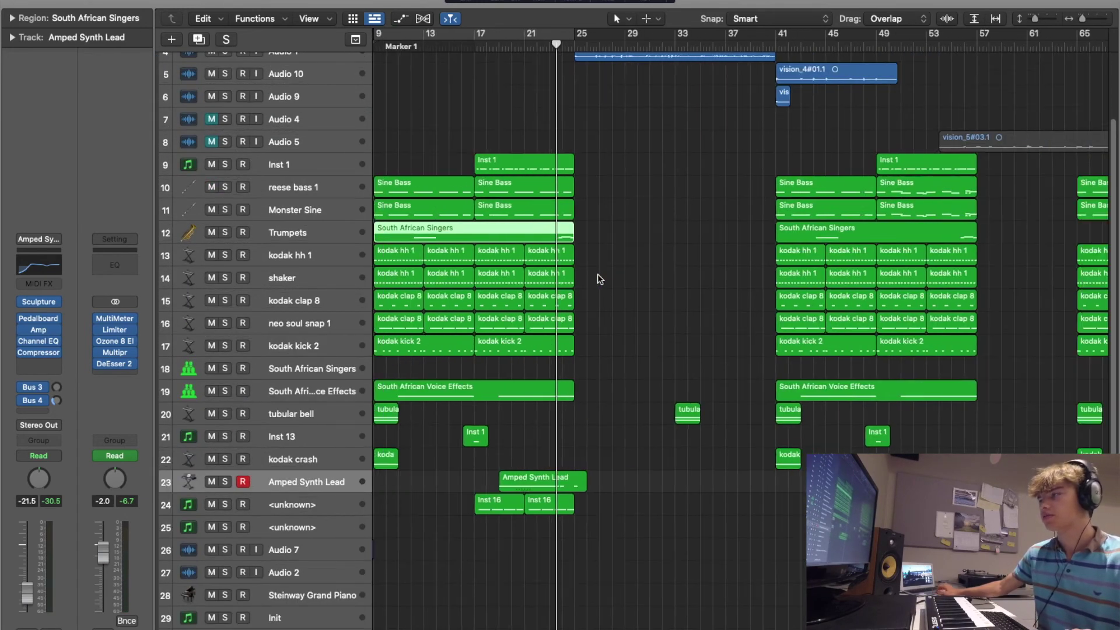
scroll(634, 106, "up", 4)
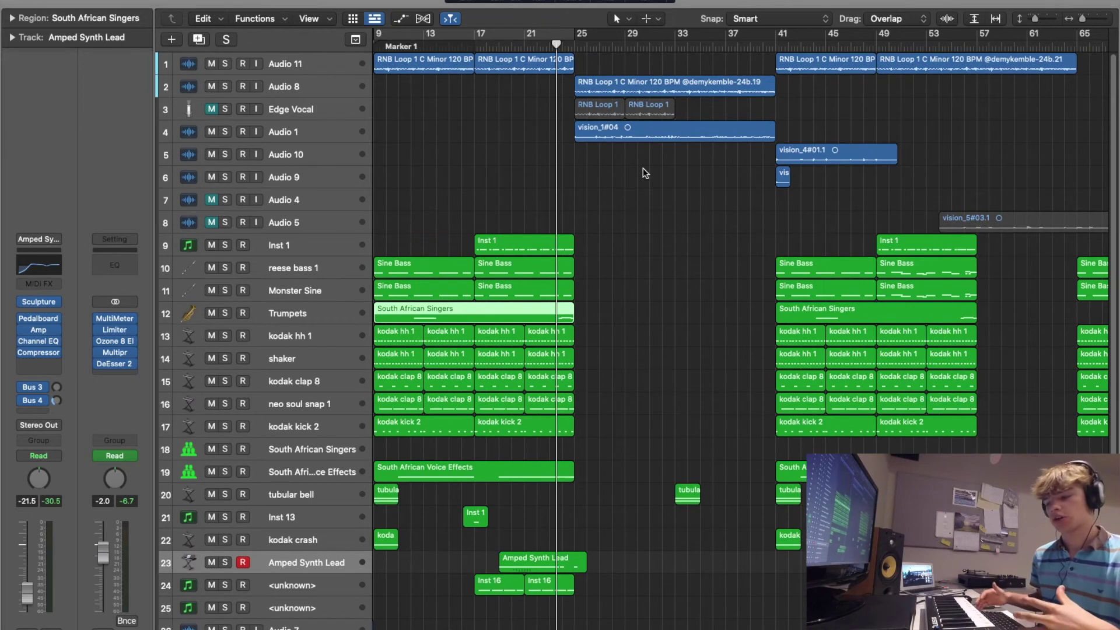